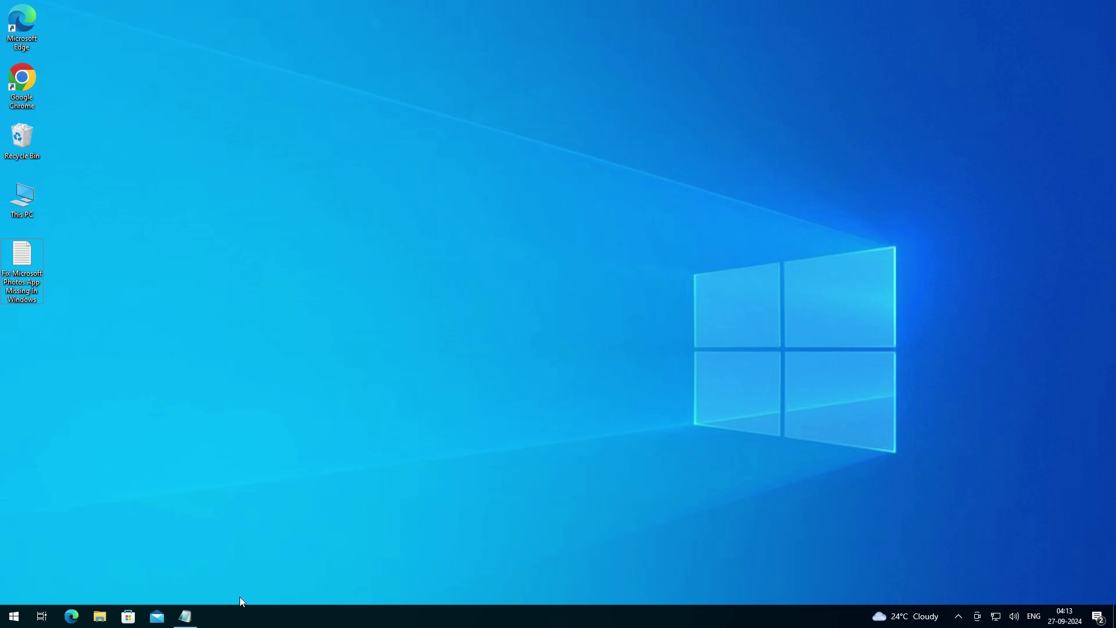
Step: Copy the full Get-AppxPackage Photos re-registration command from the Notepad notes
left_click(185, 617)
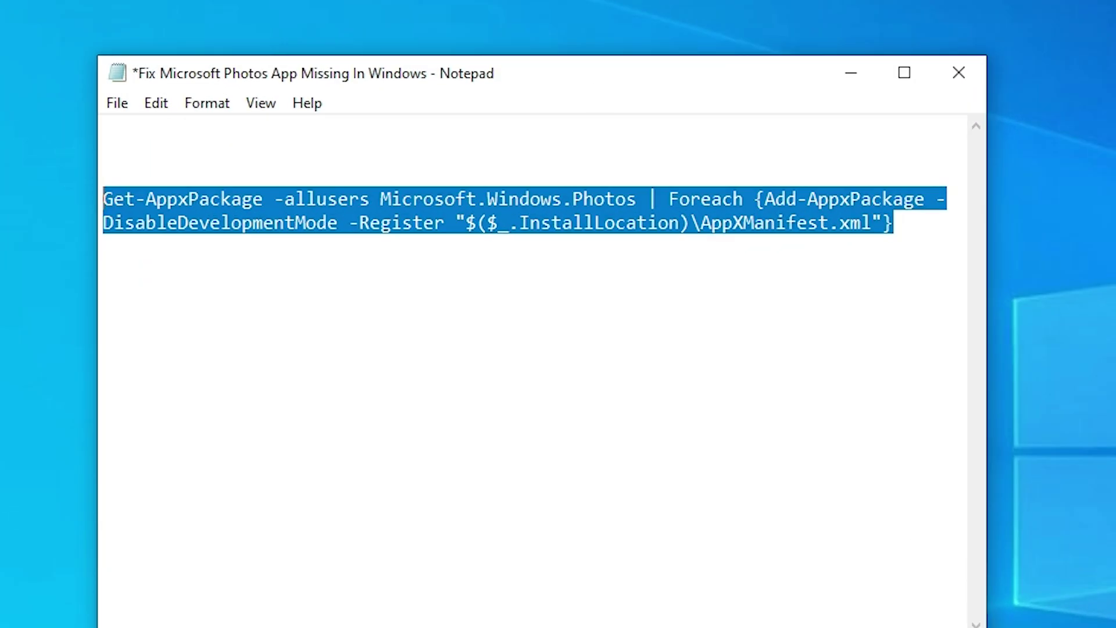
key("Down")
left_click_drag(895, 222, 102, 199)
right_click(250, 192)
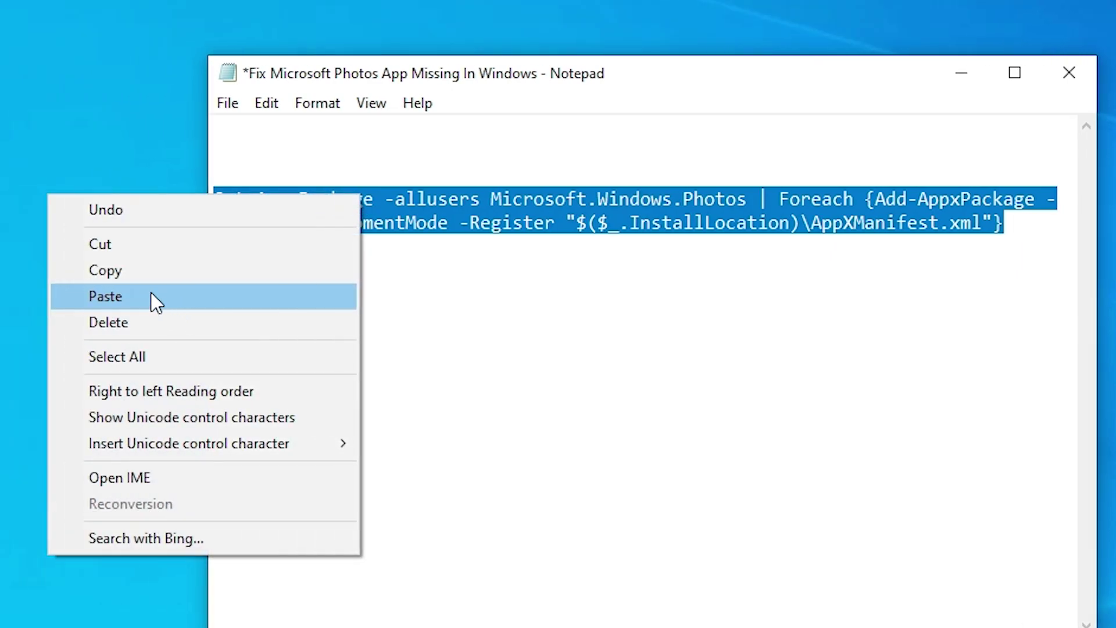
left_click(128, 276)
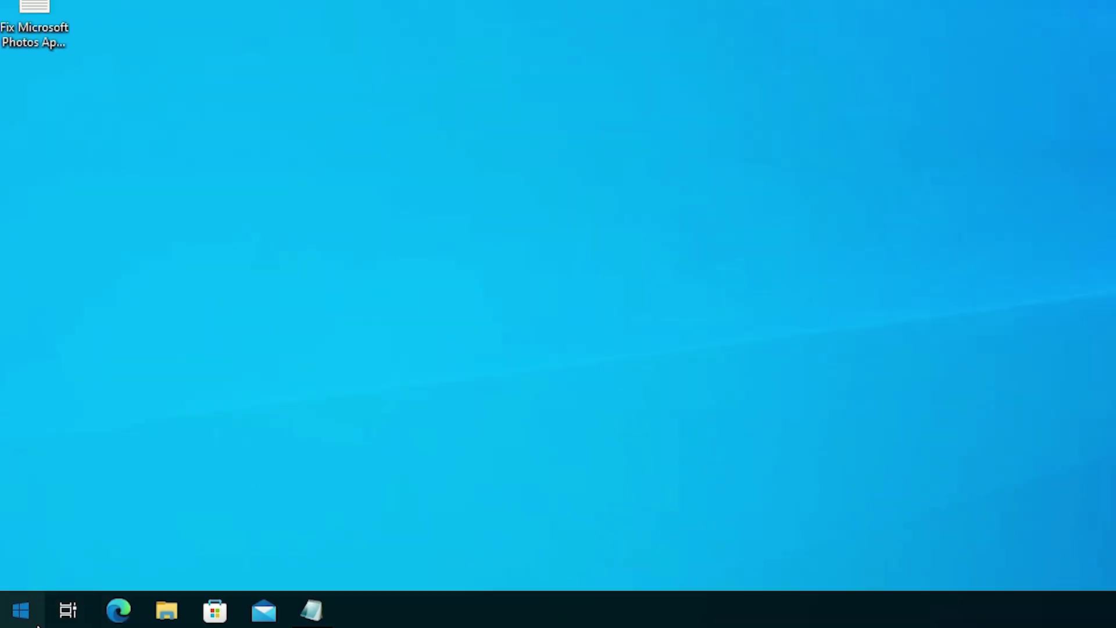
Step: Find Windows PowerShell in Start search and request Run as administrator
left_click(21, 610)
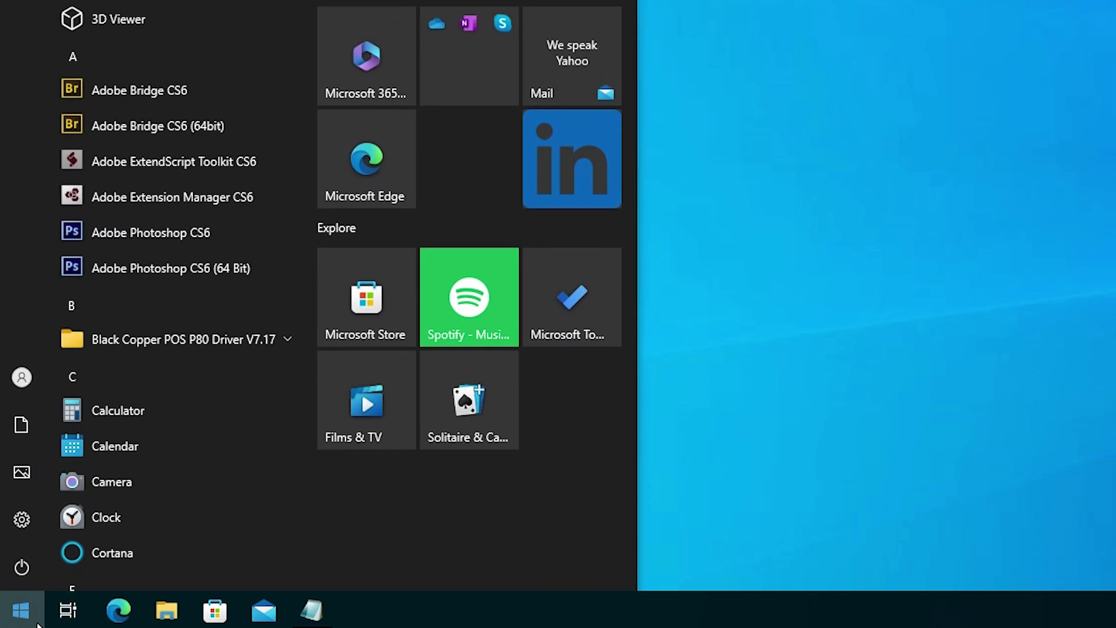
type("po")
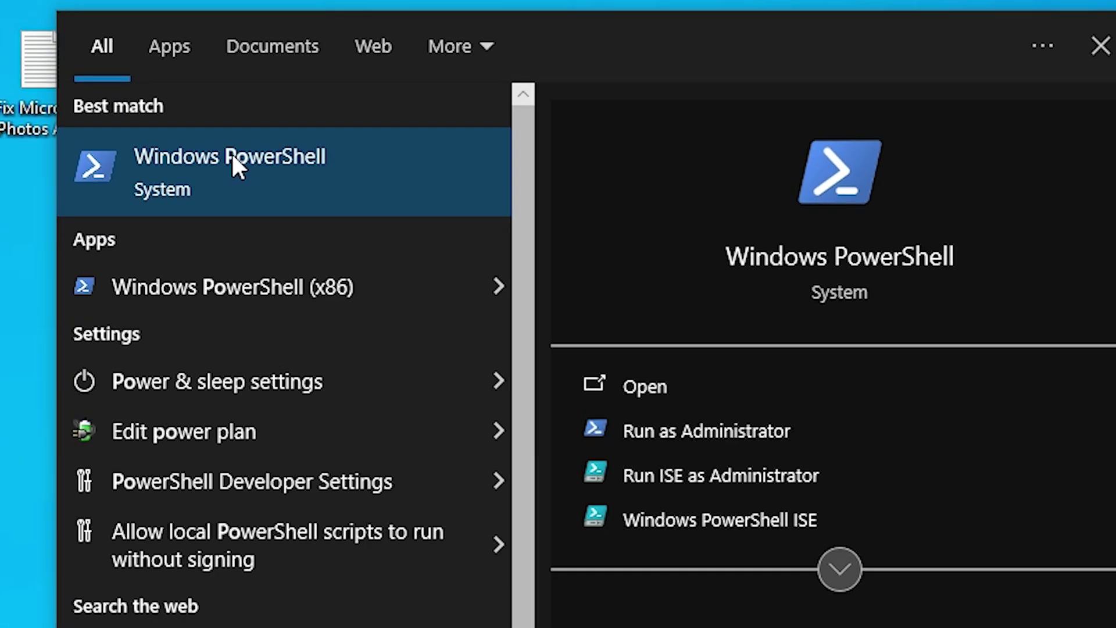
right_click(231, 157)
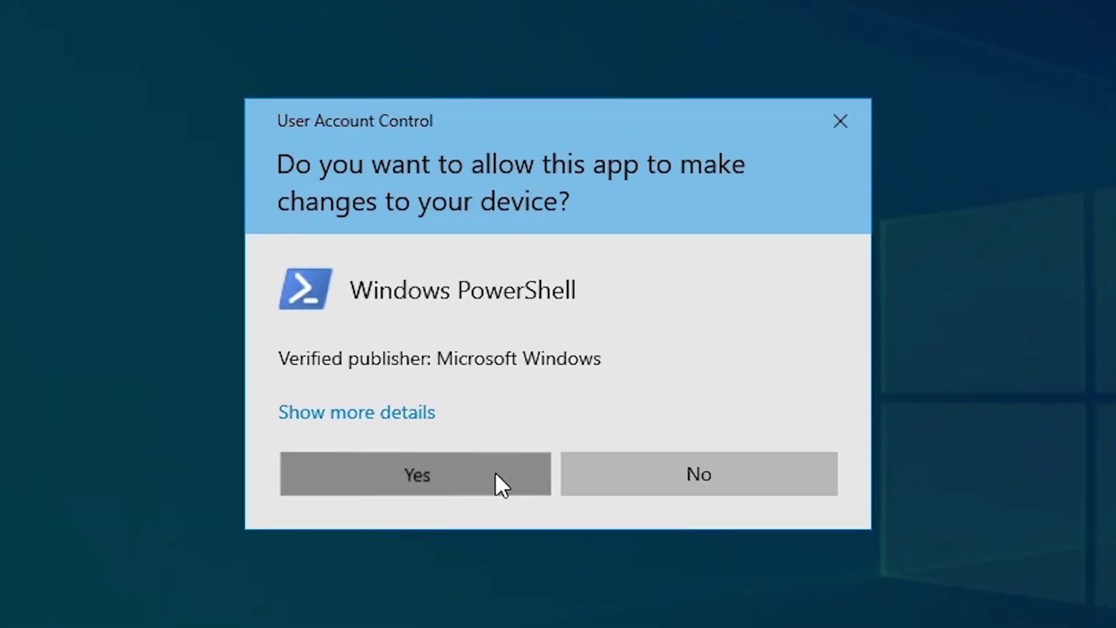
Step: Approve the UAC prompt, then paste and run the Photos re-registration command
left_click(496, 472)
left_click_drag(460, 68, 414, 39)
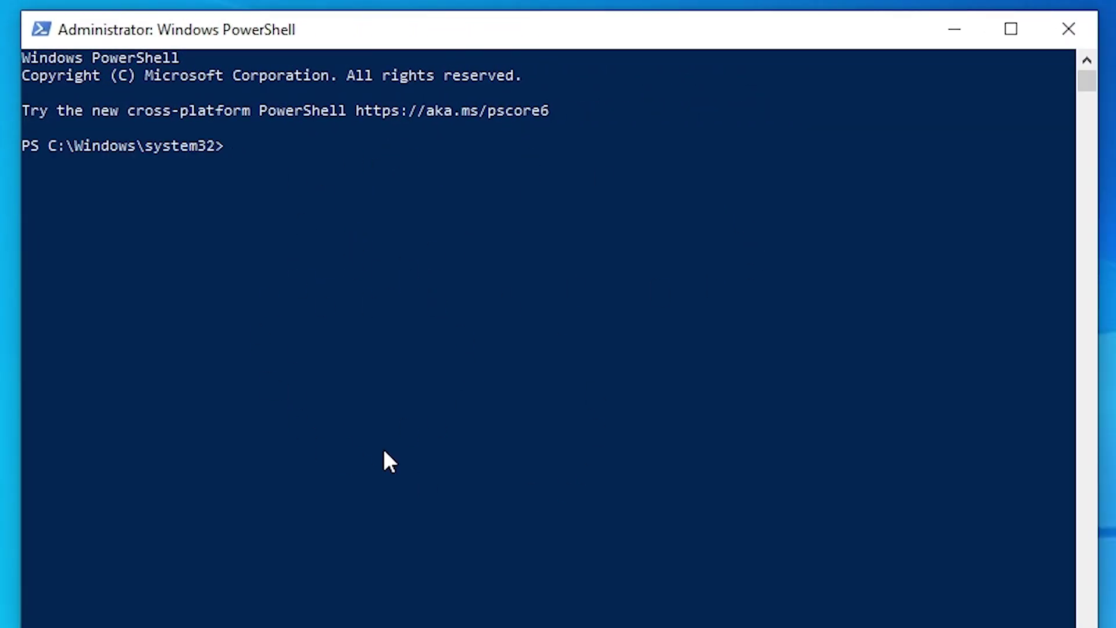
key("ctrl+v")
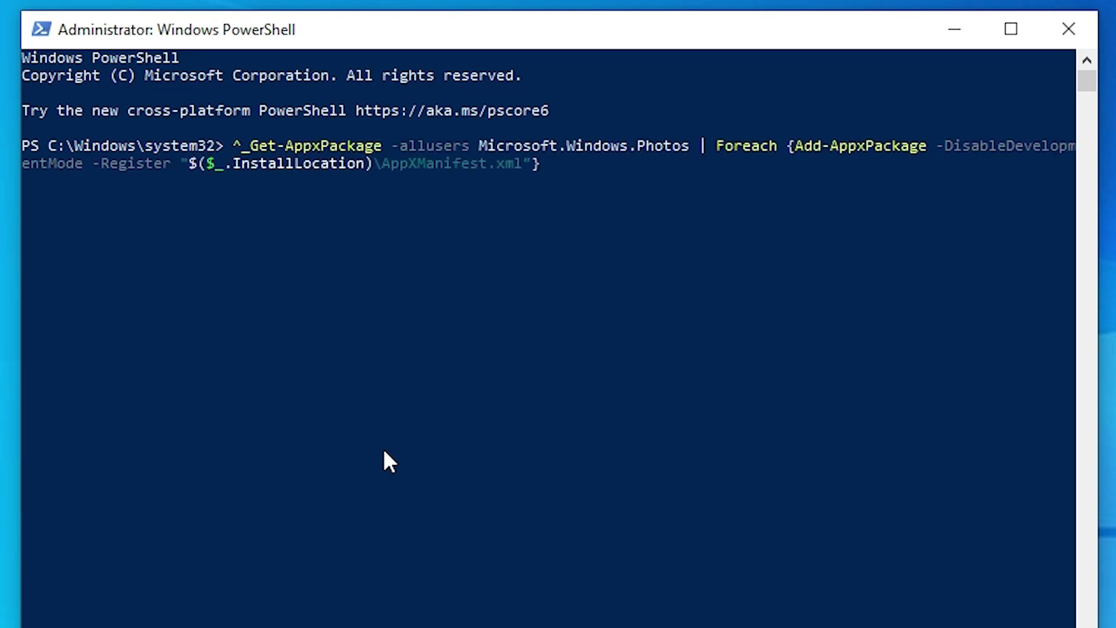
key("Return")
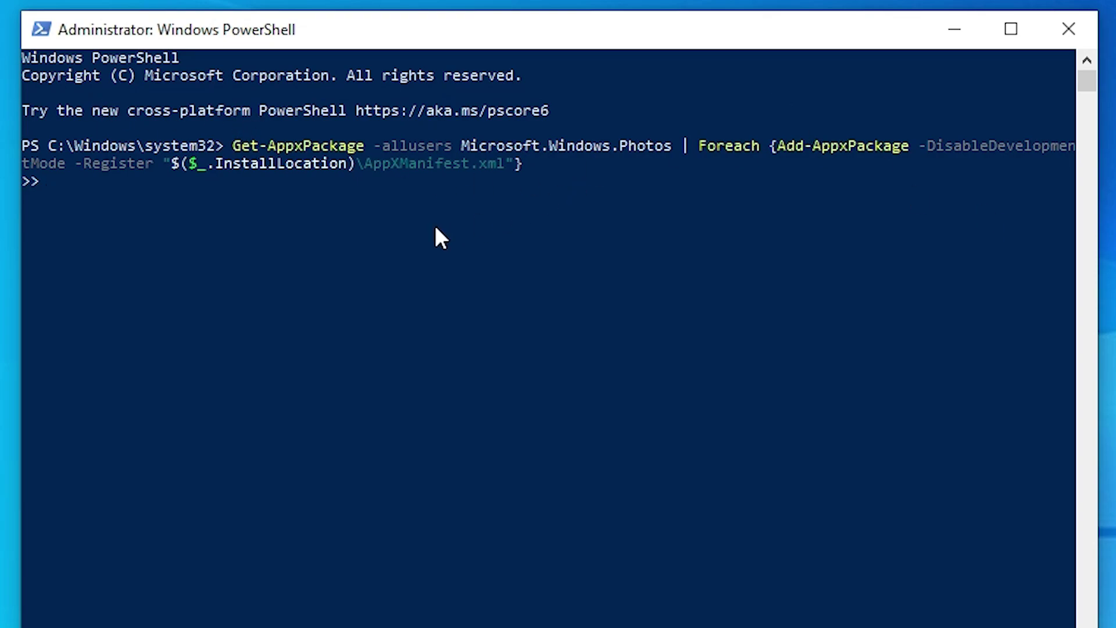
key("Return")
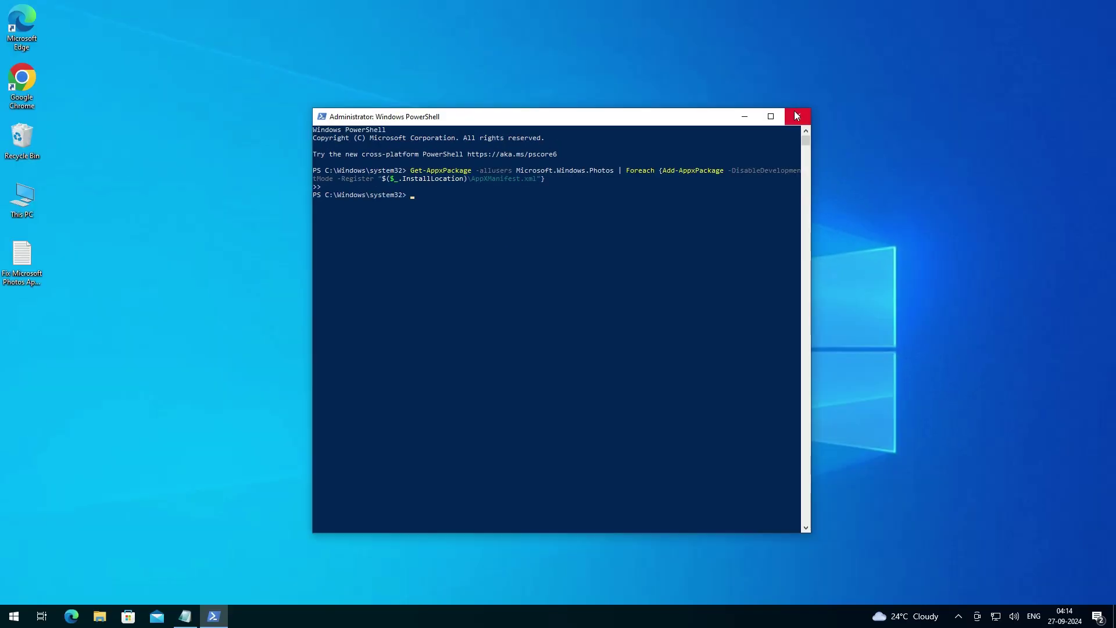
Step: Close PowerShell and search Start for 'pho' until Photos is the best match
left_click(795, 111)
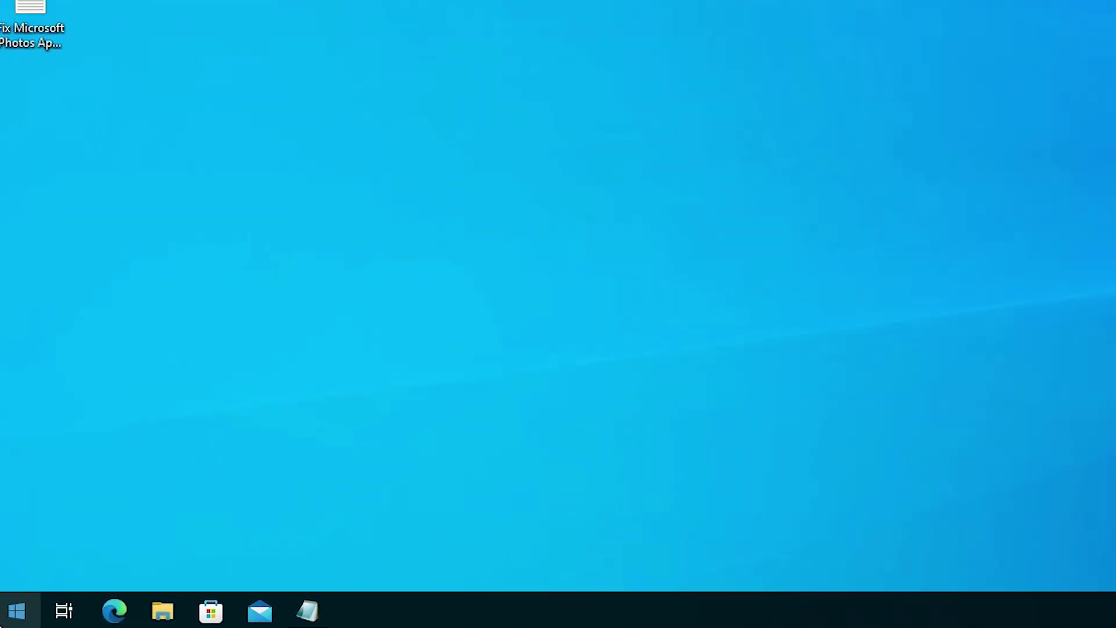
left_click(15, 616)
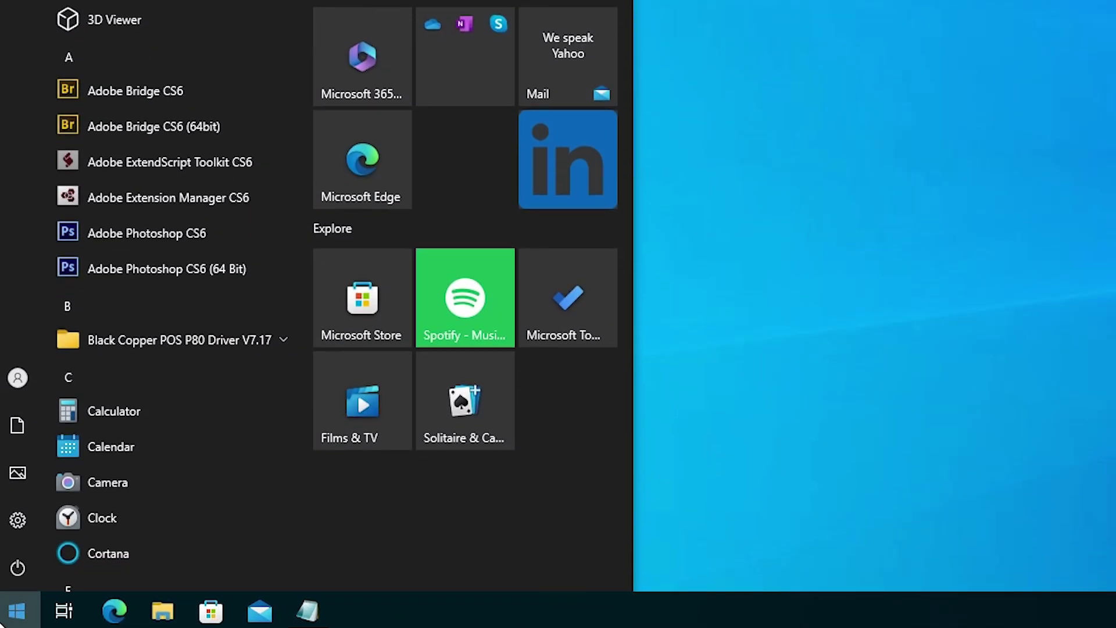
type("phot")
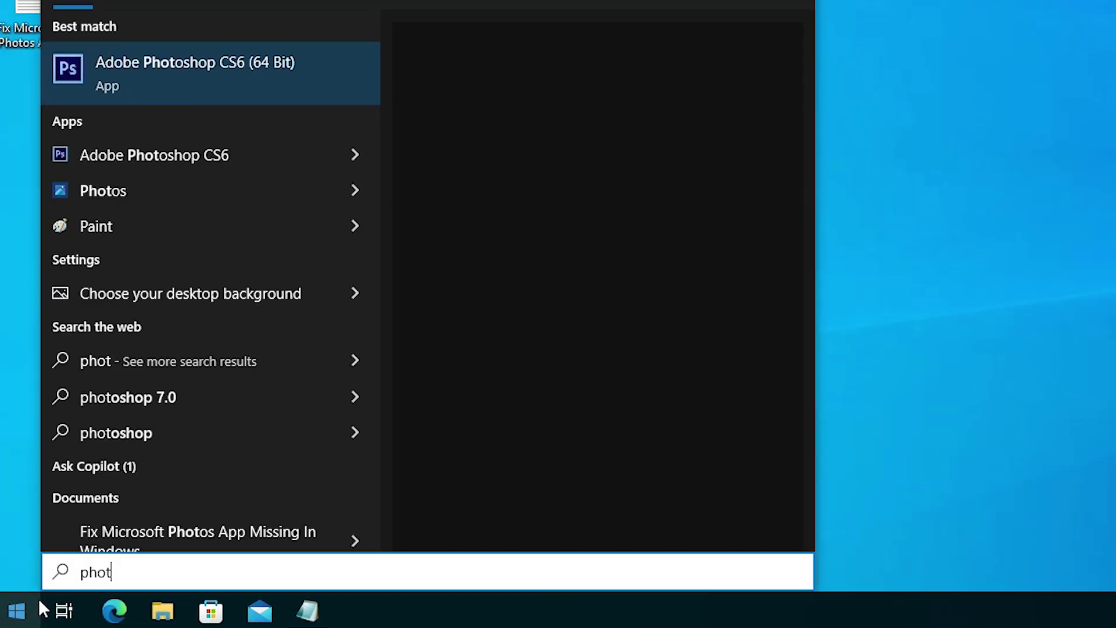
key("BackSpace")
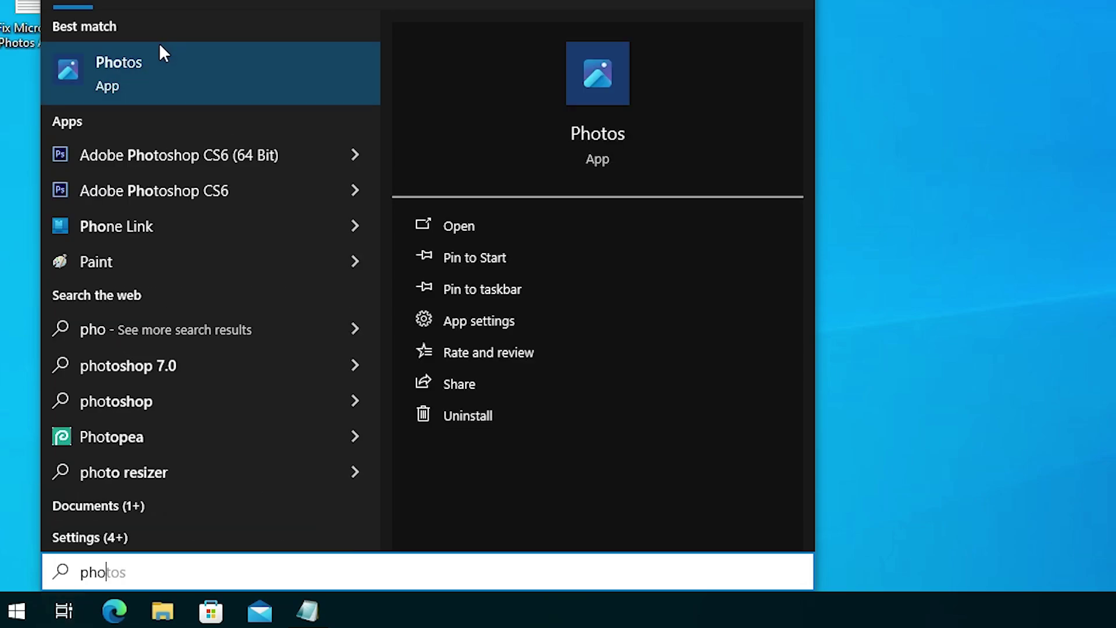
Step: Open Photos from the search results and move its Get started window into view
left_click(151, 76)
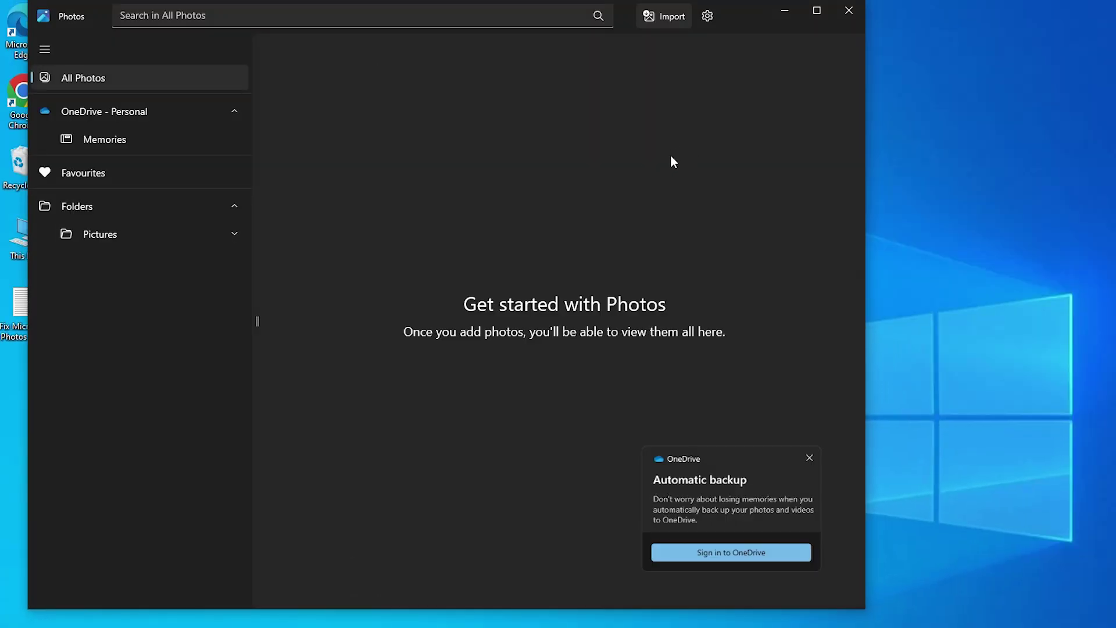
mouse_move(736, 8)
left_mouse_down()
mouse_move(899, 45)
mouse_move(872, 40)
left_mouse_up()
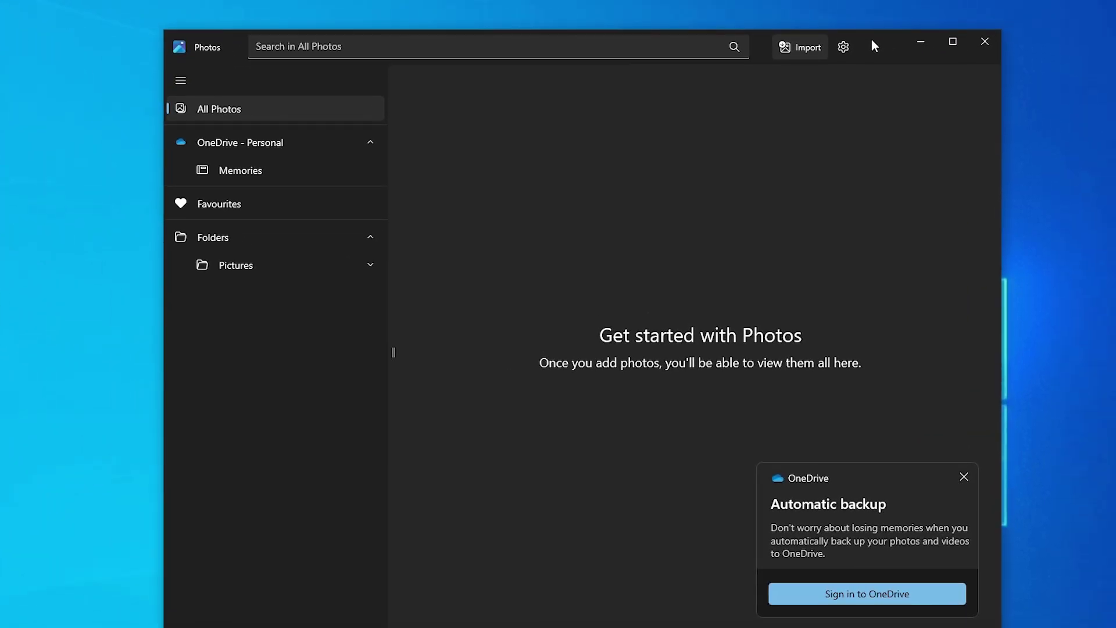
key("Tab")
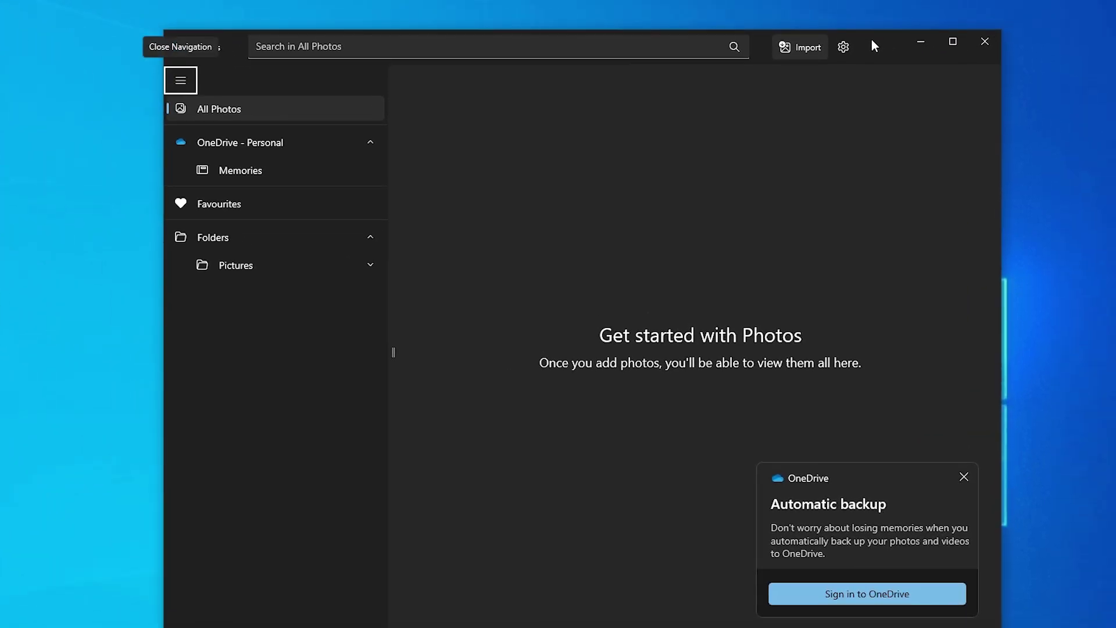